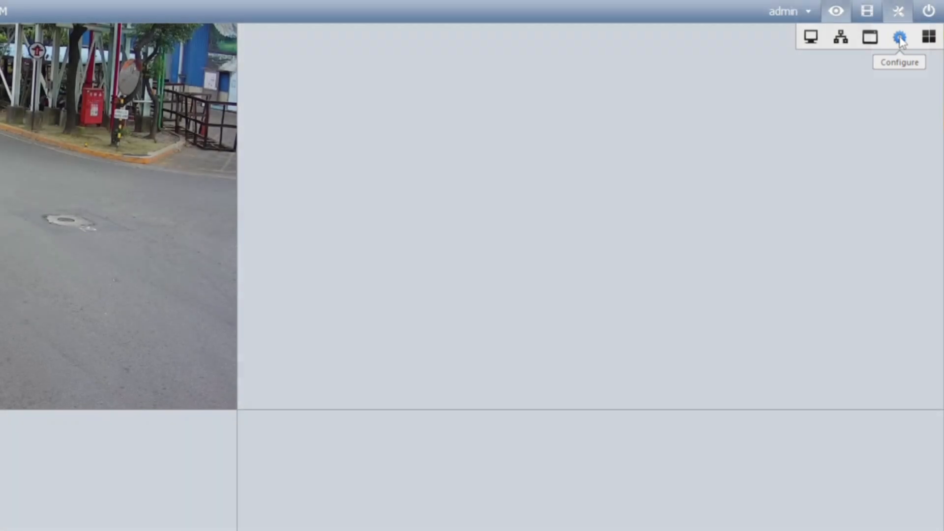
# Open the Video Process setup and, for IVA, select the Road Side View 3 camera with Advanced set to Enable
pyautogui.click(900, 40)
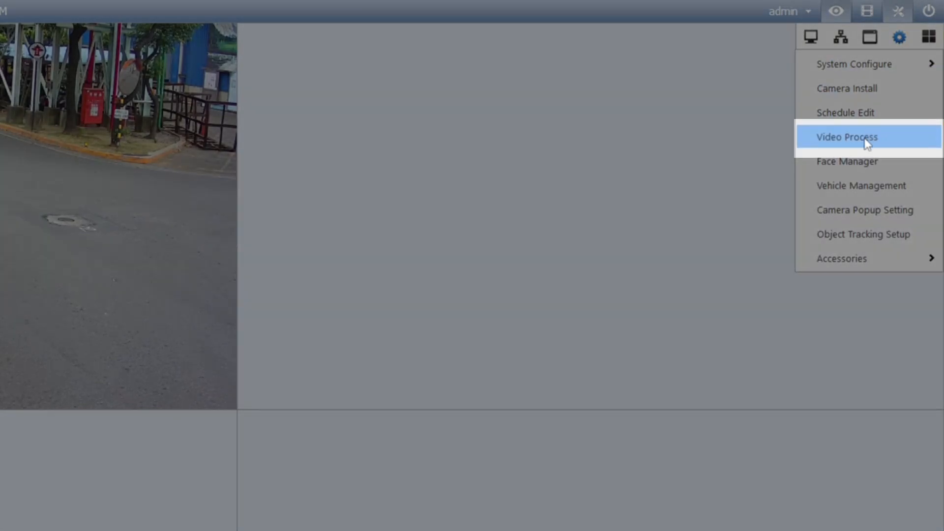
pyautogui.click(866, 140)
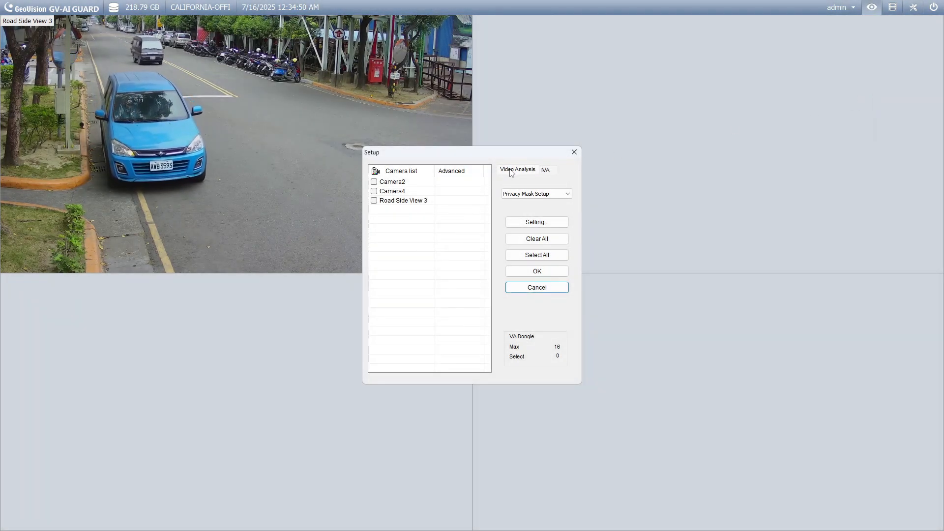
pyautogui.click(547, 171)
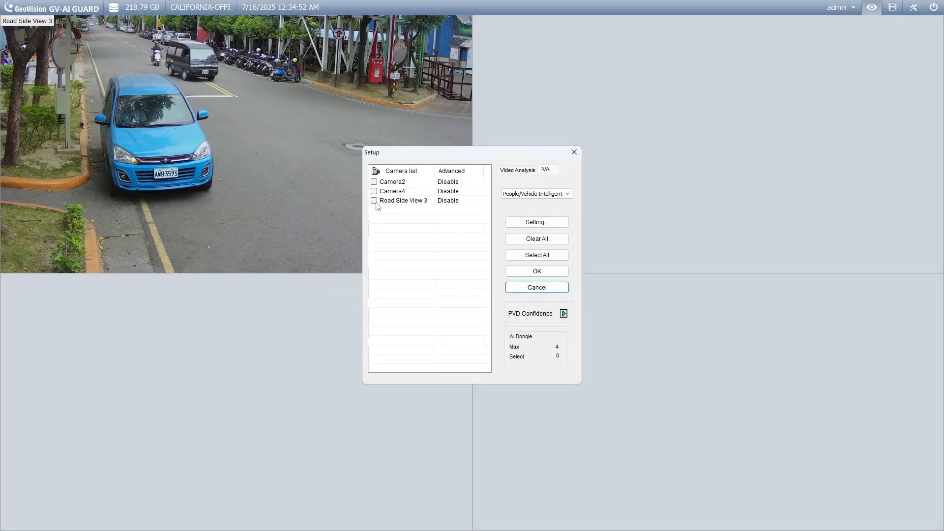
pyautogui.click(374, 200)
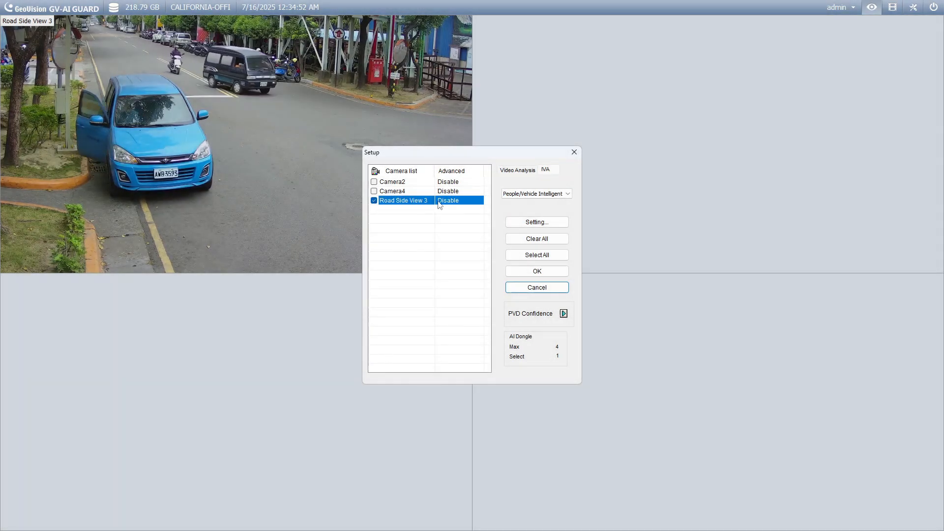
pyautogui.click(454, 201)
pyautogui.click(456, 219)
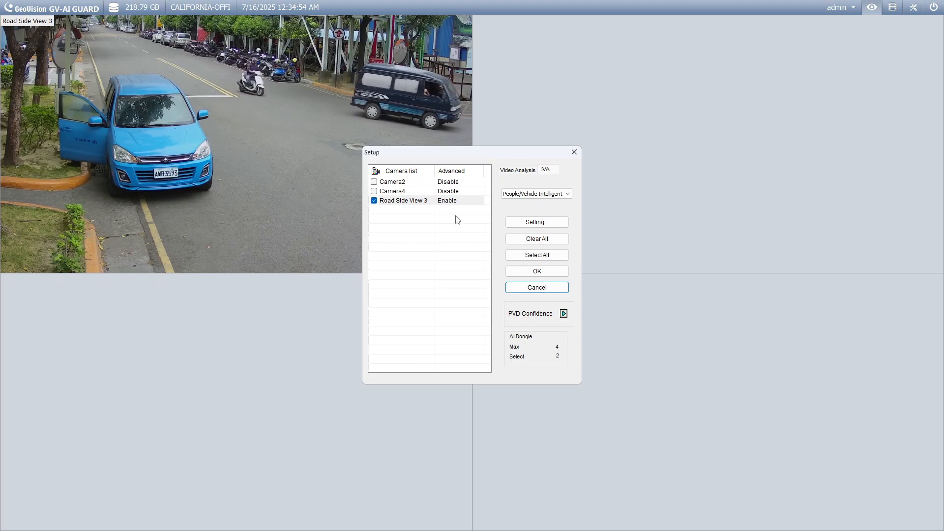
# Open the People/Vehicle Intelligent Analysis settings and choose the Loitering event type for People or Vehicles
pyautogui.click(550, 194)
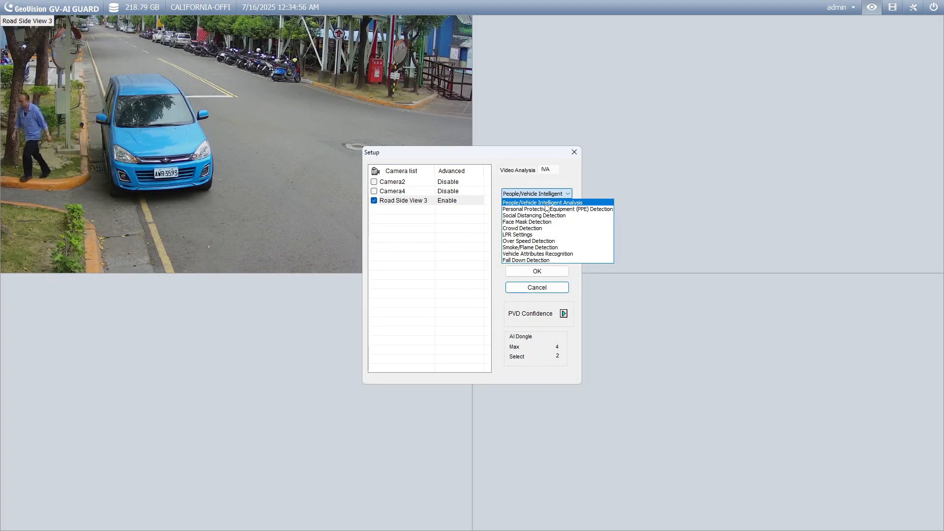
pyautogui.click(545, 202)
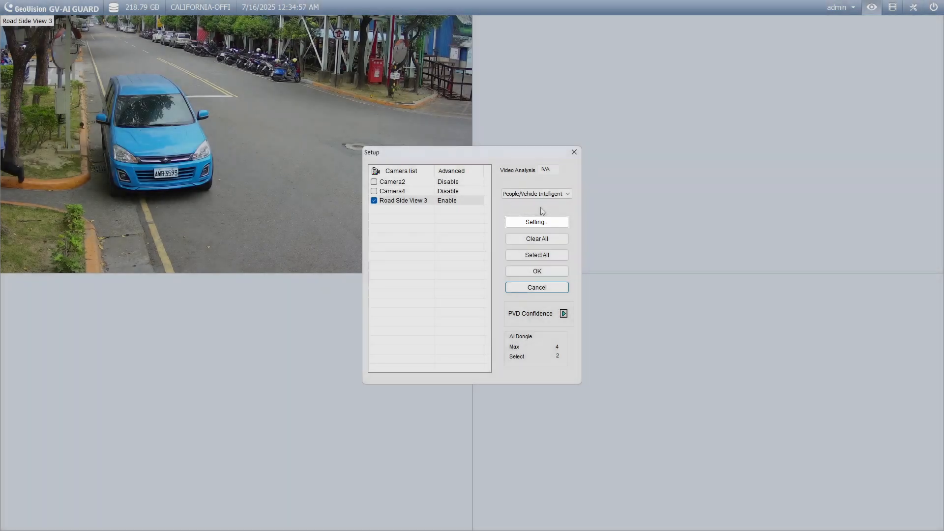
pyautogui.click(534, 221)
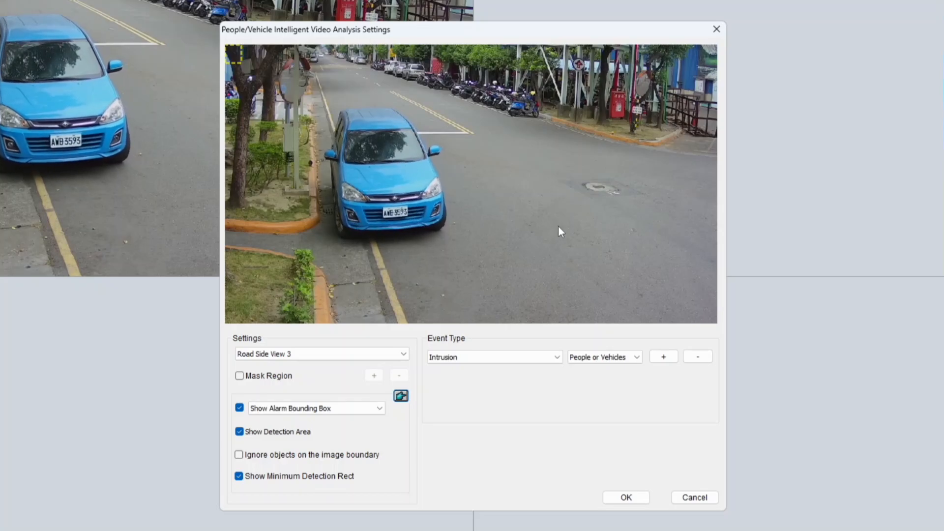
pyautogui.click(554, 358)
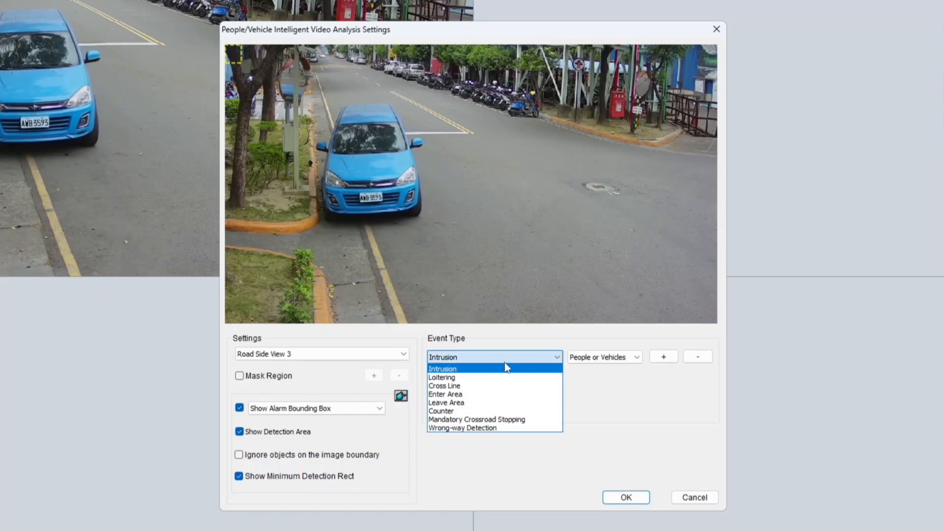
pyautogui.click(451, 377)
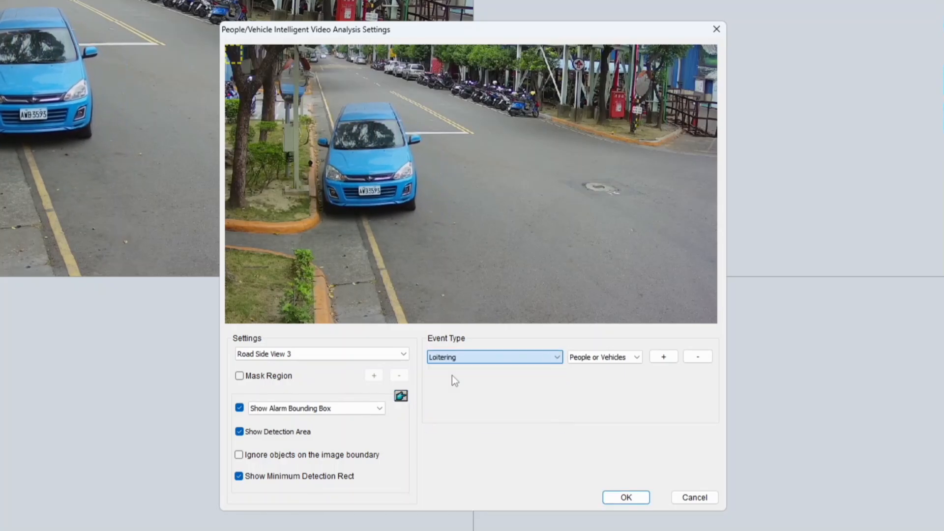
pyautogui.click(637, 357)
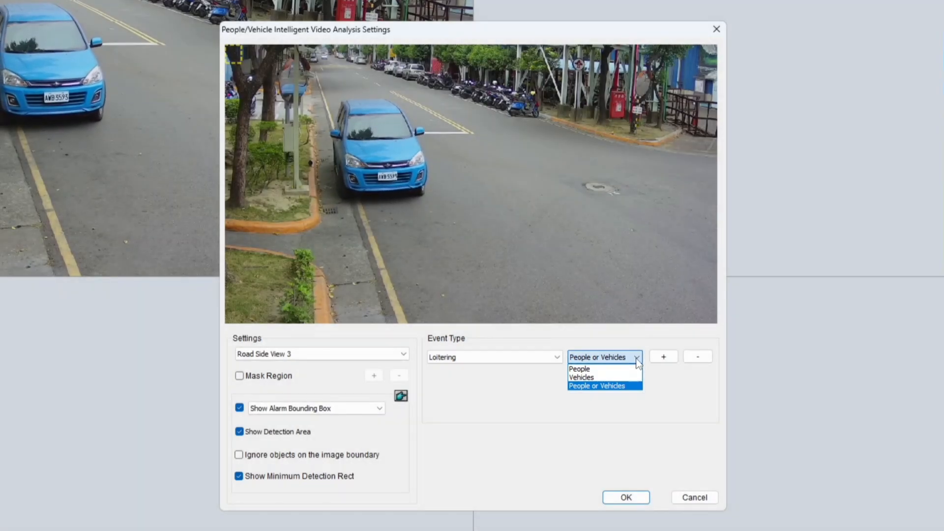
pyautogui.click(611, 387)
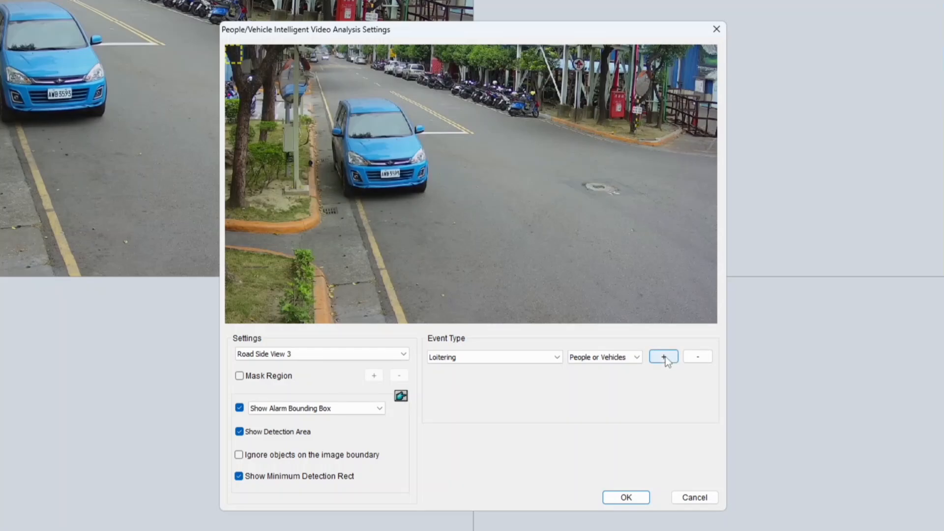
# Add a loitering detection area and reshape it to cover the near traffic lane from the curb down to the image's lower edge
pyautogui.click(663, 356)
pyautogui.moveTo(270, 76); pyautogui.dragTo(346, 114)
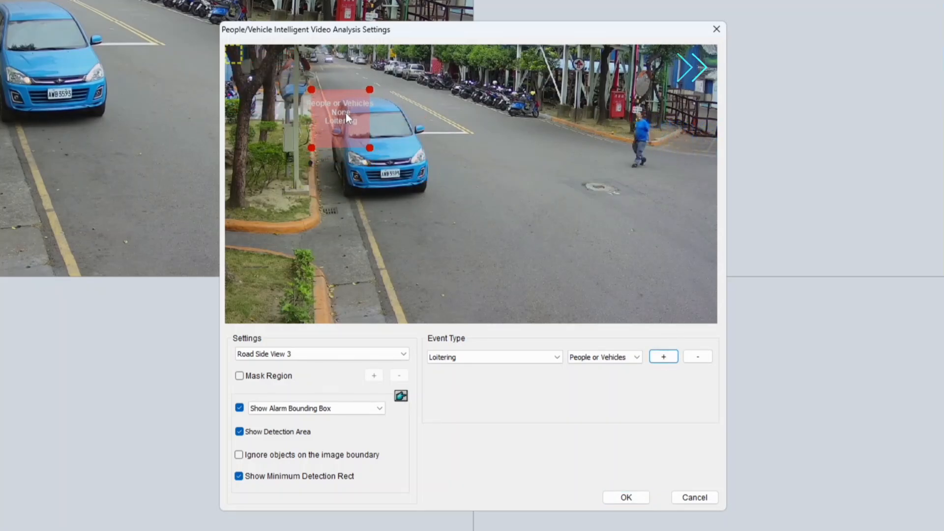
pyautogui.moveTo(368, 147); pyautogui.dragTo(666, 321)
pyautogui.moveTo(310, 147); pyautogui.dragTo(333, 320)
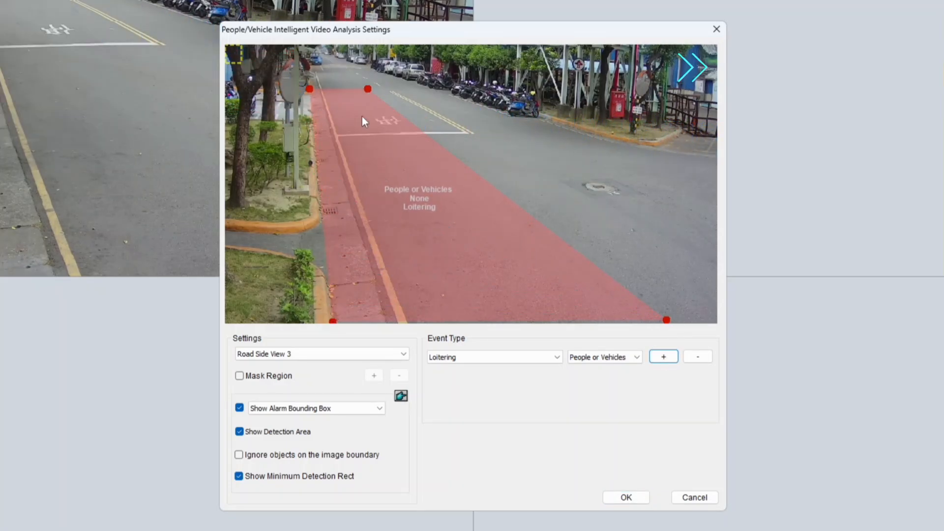
pyautogui.moveTo(368, 89); pyautogui.dragTo(393, 90)
pyautogui.moveTo(666, 321); pyautogui.dragTo(713, 320)
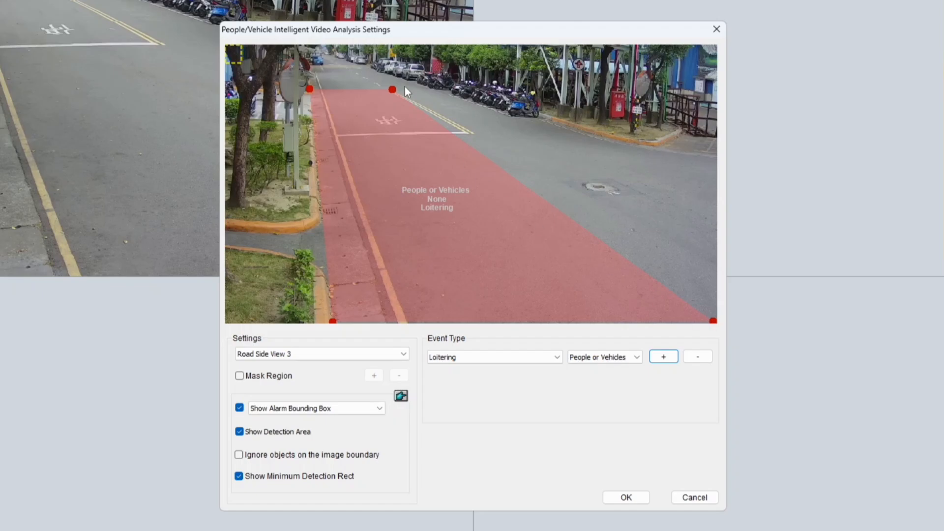
# Edit the detection area's loitering settings, setting its ID to No Parking and Trigger By to Touch
pyautogui.rightClick(421, 219)
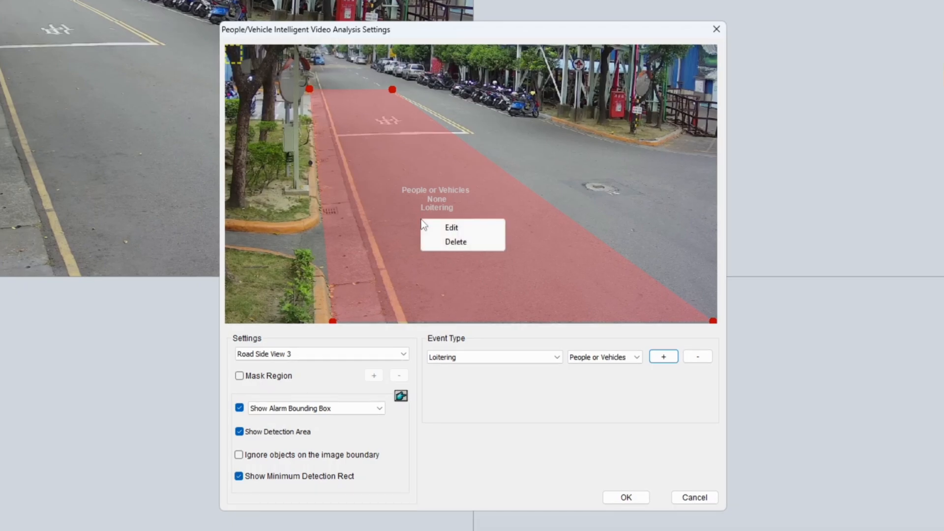
pyautogui.click(455, 226)
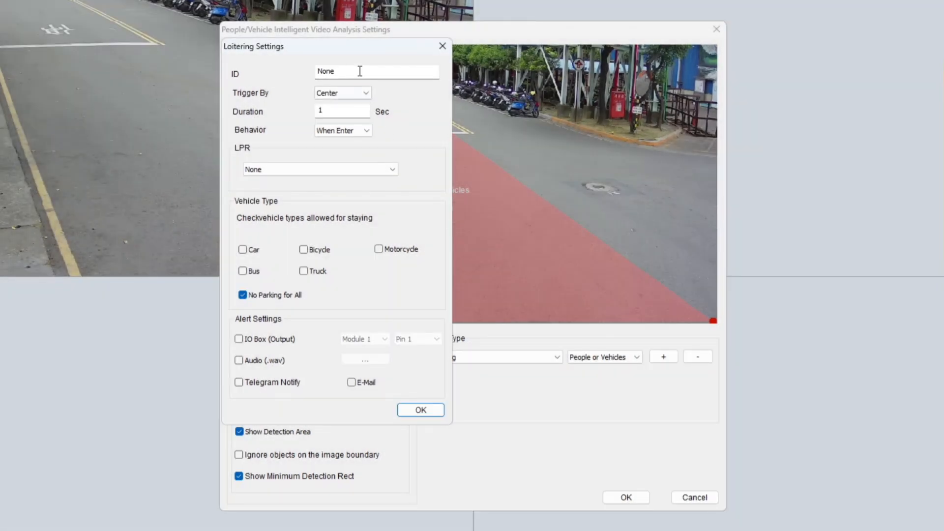
pyautogui.click(346, 71)
pyautogui.doubleClick(346, 71)
pyautogui.write('No Parking')
pyautogui.click(349, 93)
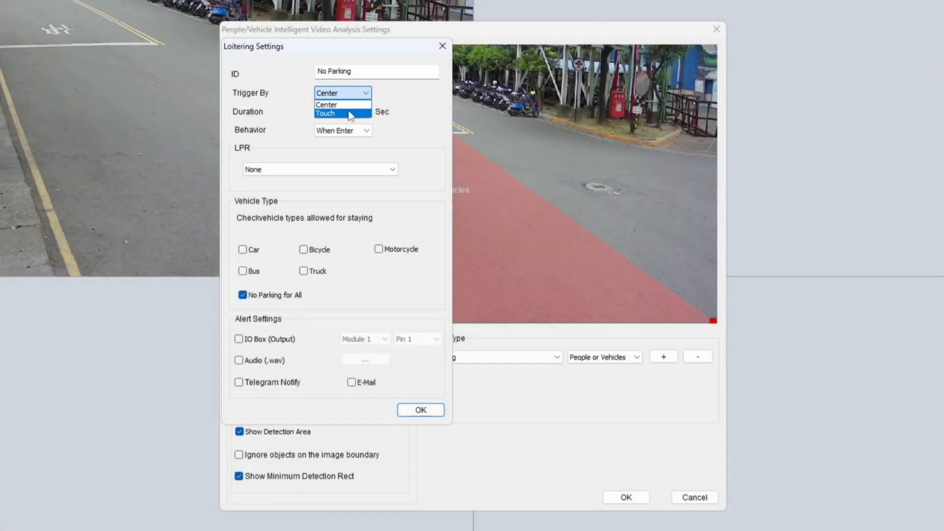
pyautogui.click(350, 113)
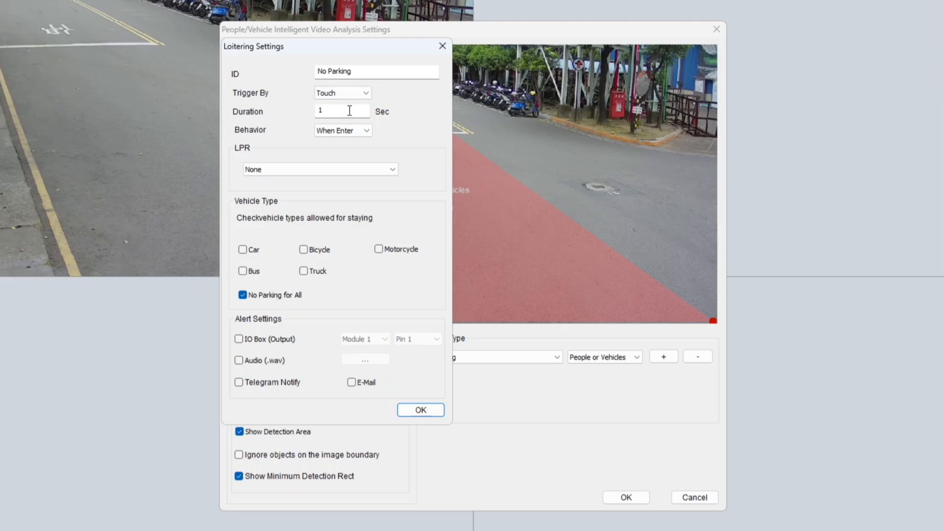
# Set the loitering duration to 5 seconds and the behavior to When Stopped, and save the analysis setup
pyautogui.doubleClick(350, 110)
pyautogui.write('5')
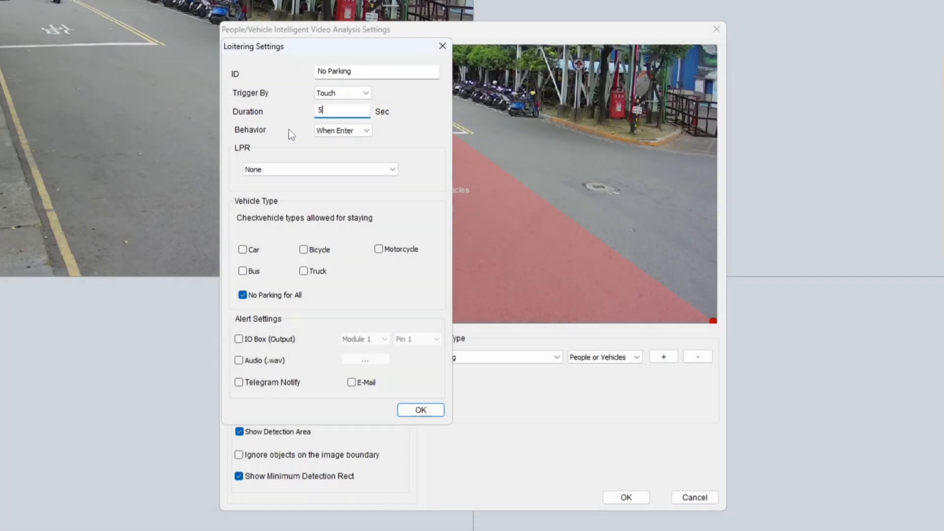
pyautogui.click(328, 131)
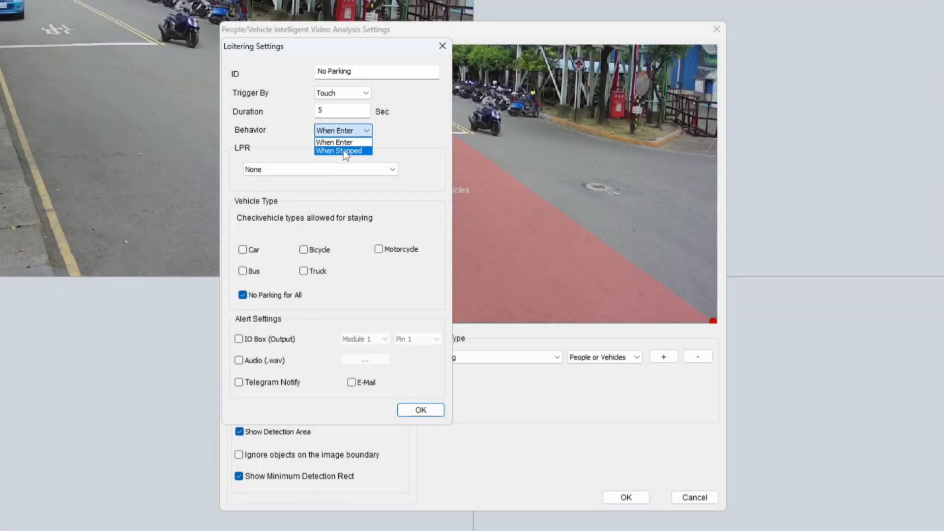
pyautogui.click(343, 150)
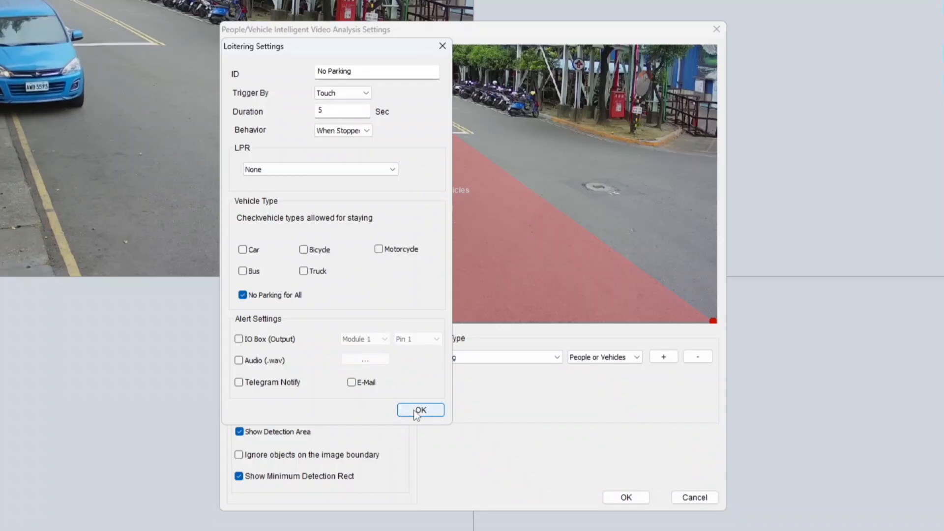
pyautogui.click(417, 410)
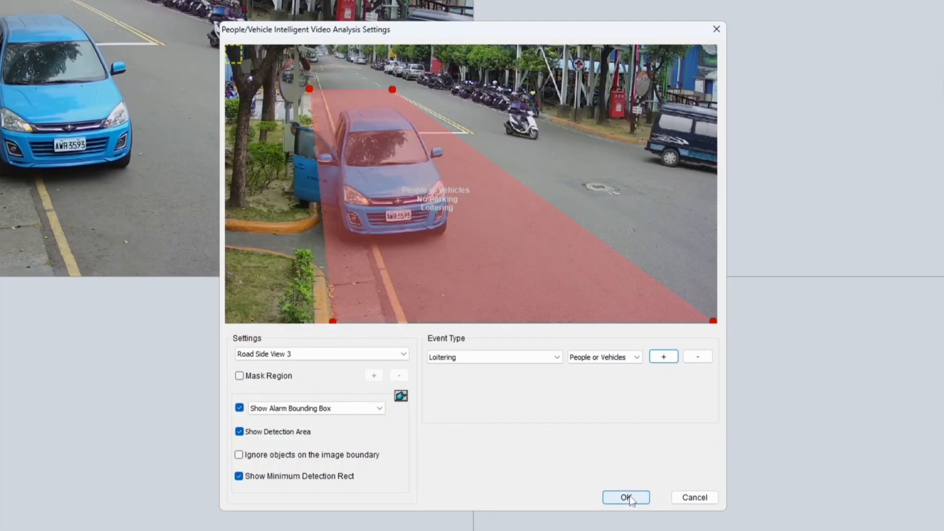
pyautogui.click(630, 498)
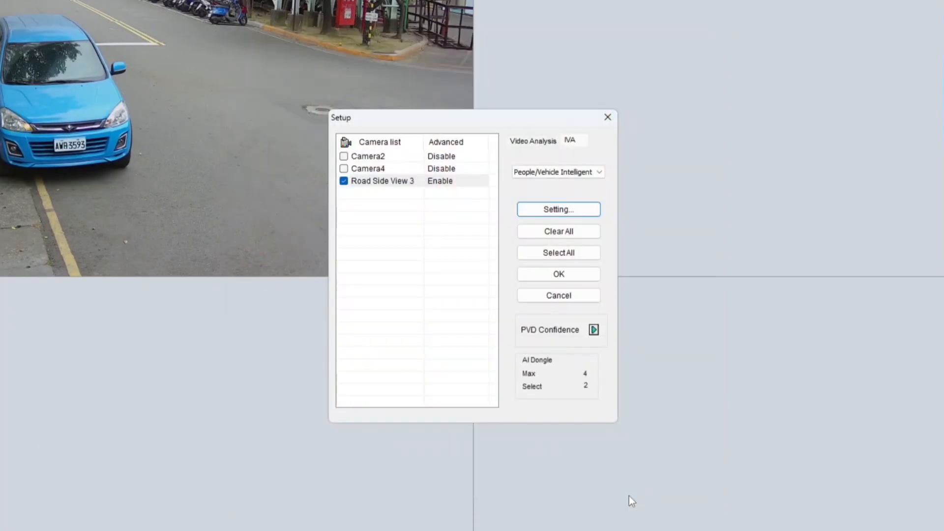
pyautogui.click(570, 276)
pyautogui.click(570, 276)
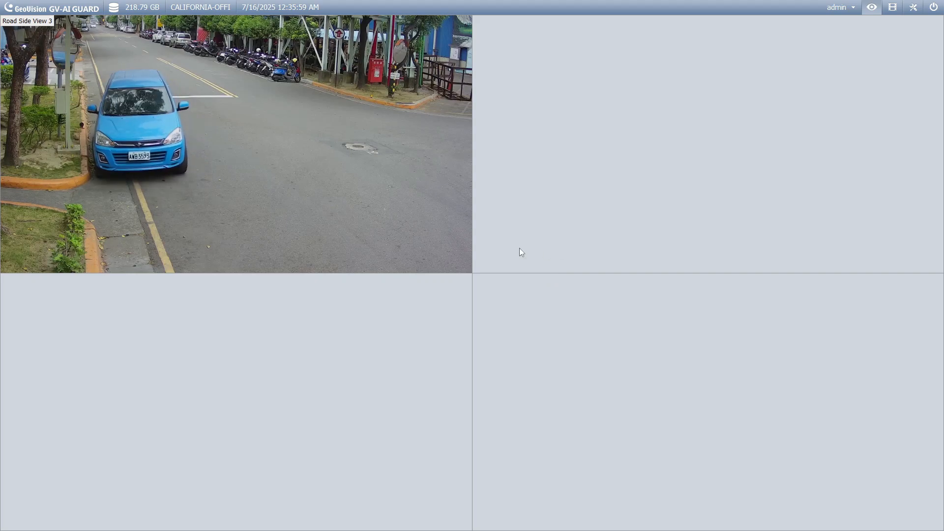
# Start monitoring on the Road Side View 3 camera
pyautogui.moveTo(303, 245)
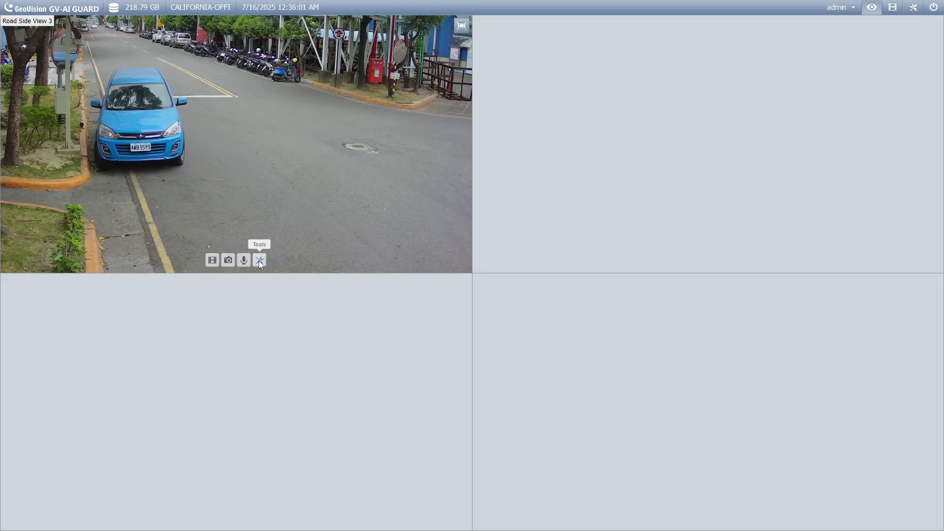
pyautogui.click(259, 261)
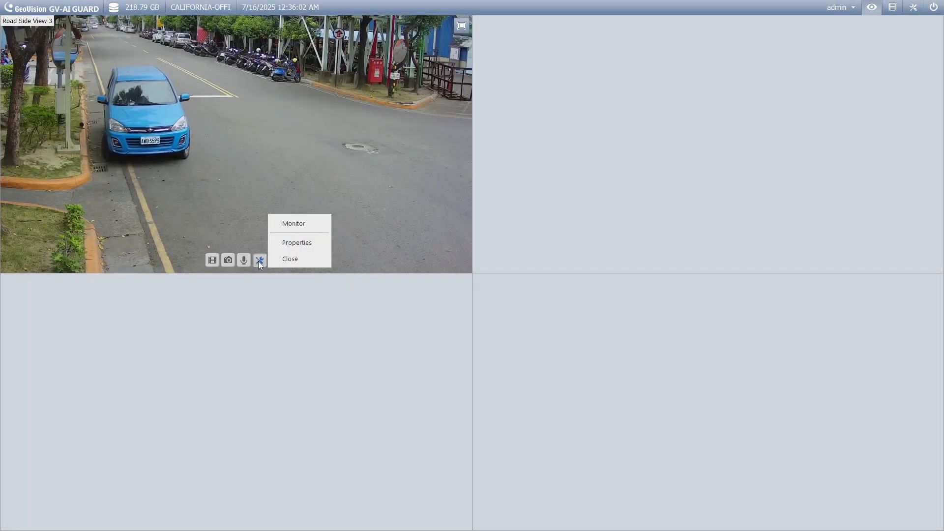
pyautogui.click(299, 226)
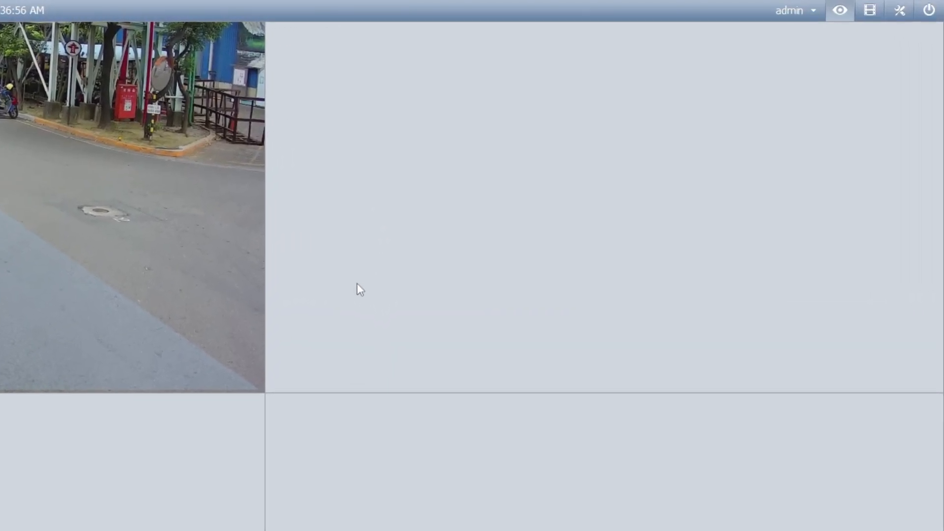
# Open the AI Event Table from the system log, place it beside the camera view, and preview the newest loitering event's image
pyautogui.click(897, 11)
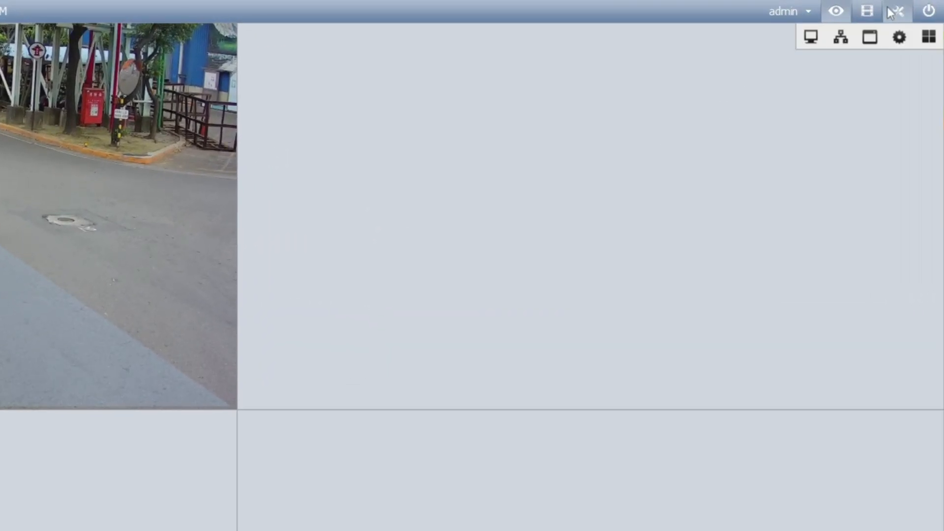
pyautogui.click(870, 37)
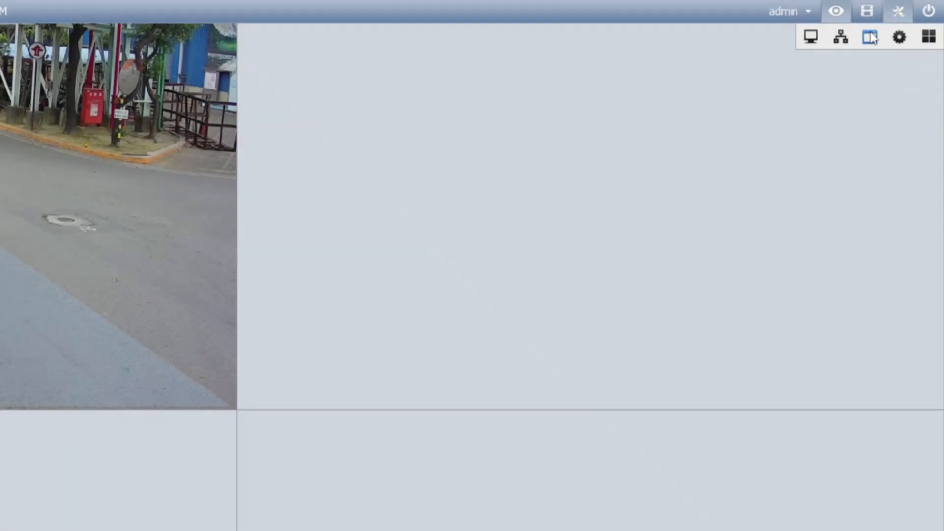
pyautogui.click(870, 37)
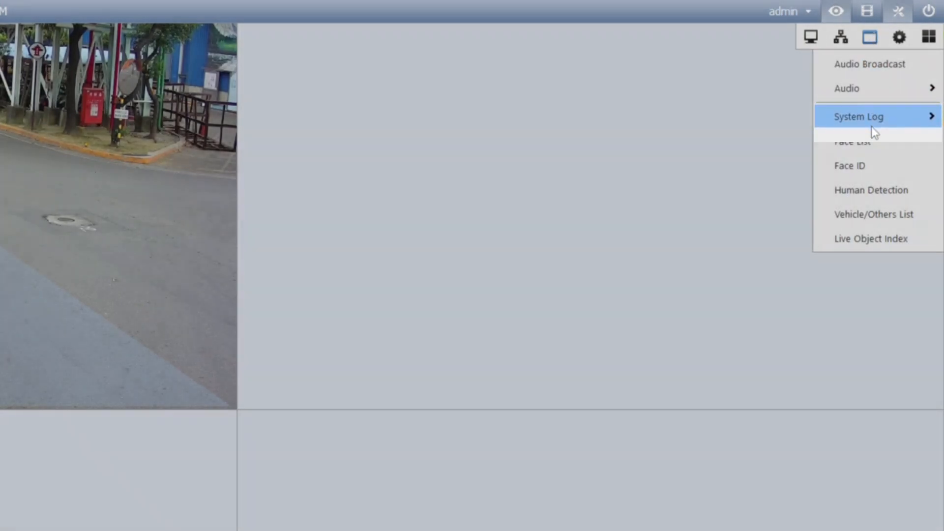
pyautogui.moveTo(874, 131)
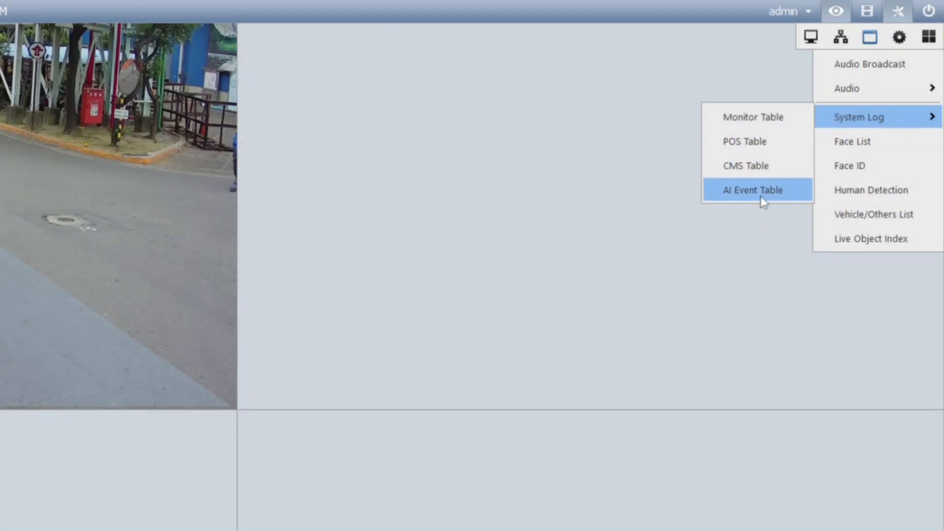
pyautogui.click(760, 196)
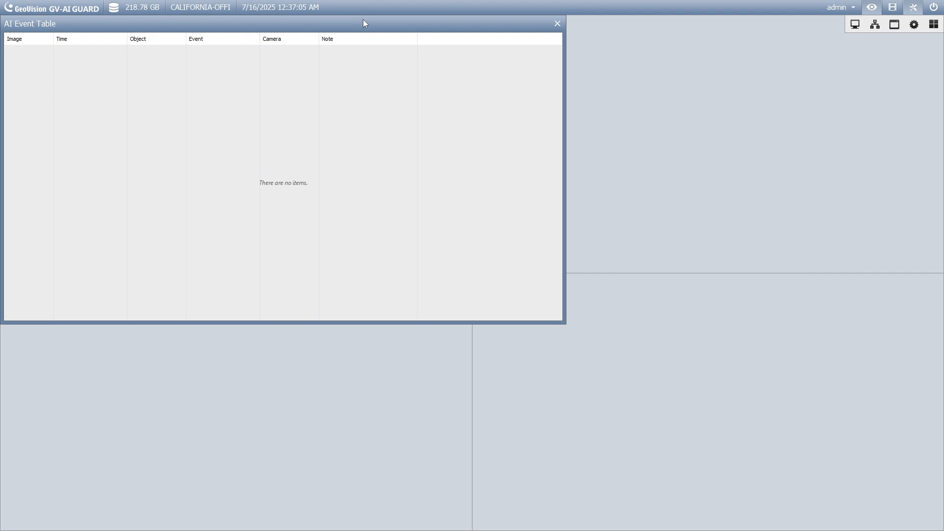
pyautogui.moveTo(363, 19); pyautogui.dragTo(731, 74)
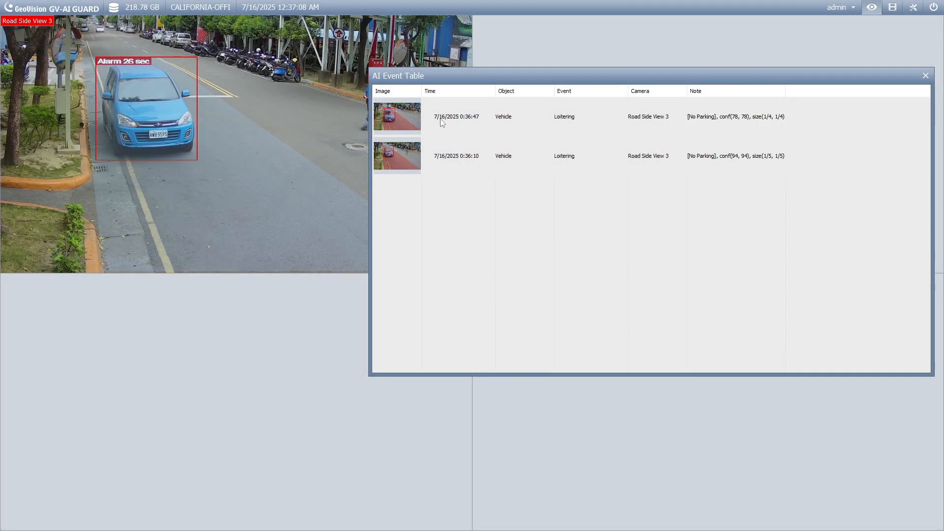
pyautogui.moveTo(393, 113)
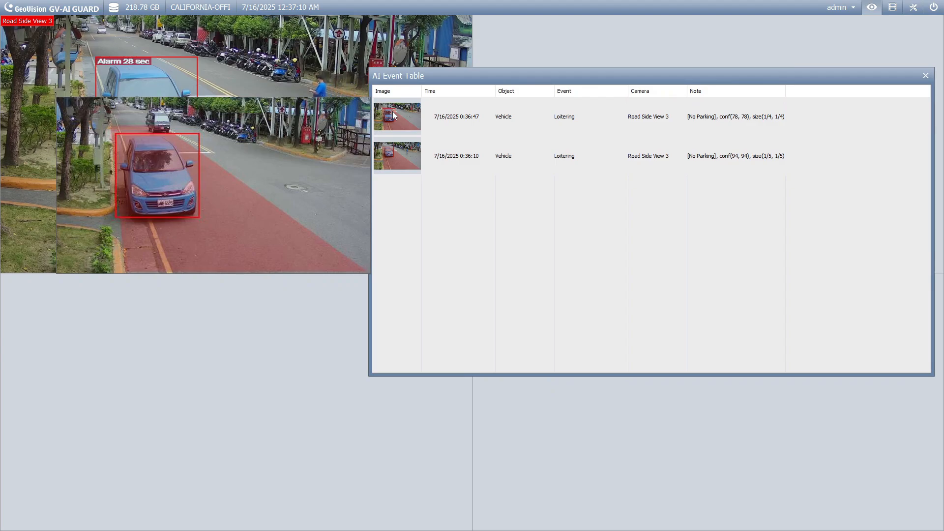